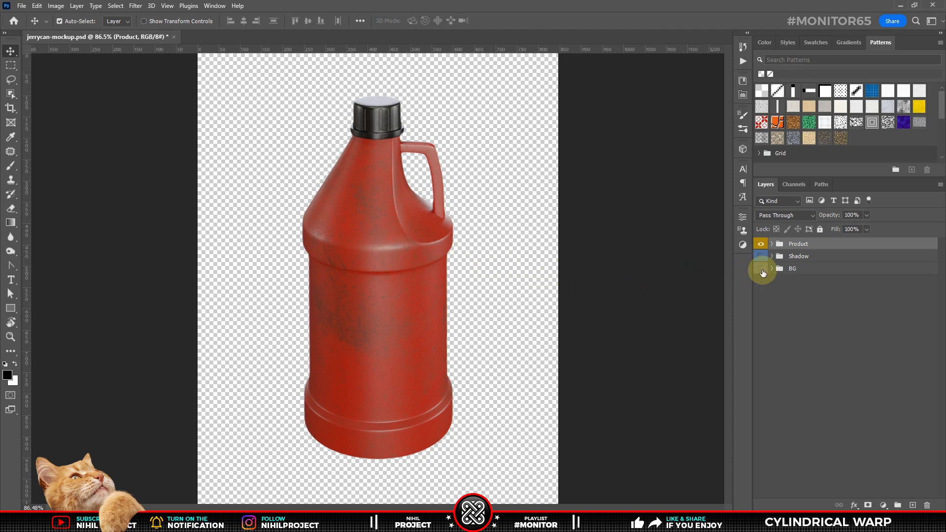
- Show the BG and Shadow groups and the copy layer inside the Product group
{"action": "left_click", "coordinate": [761, 269]}
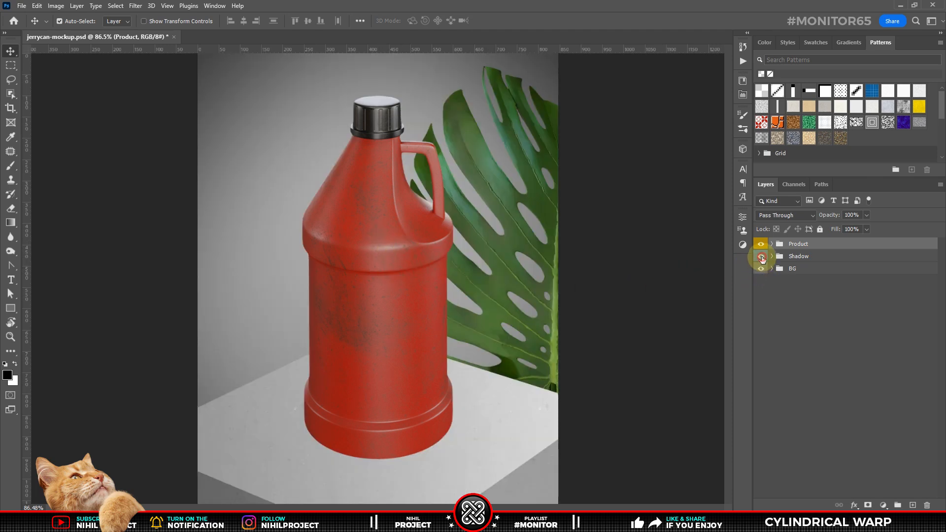
{"action": "left_click", "coordinate": [762, 256]}
{"action": "left_click", "coordinate": [772, 244]}
{"action": "left_click", "coordinate": [761, 321]}
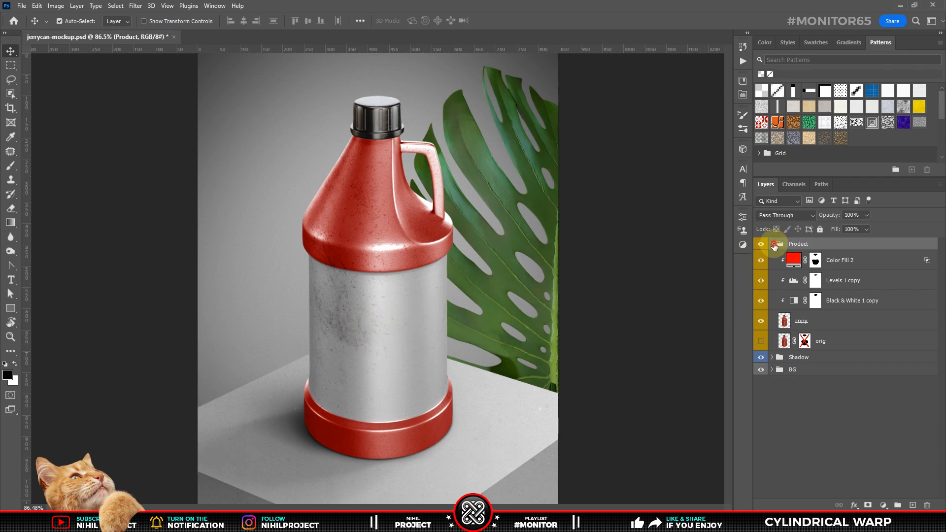
{"action": "left_click", "coordinate": [773, 244]}
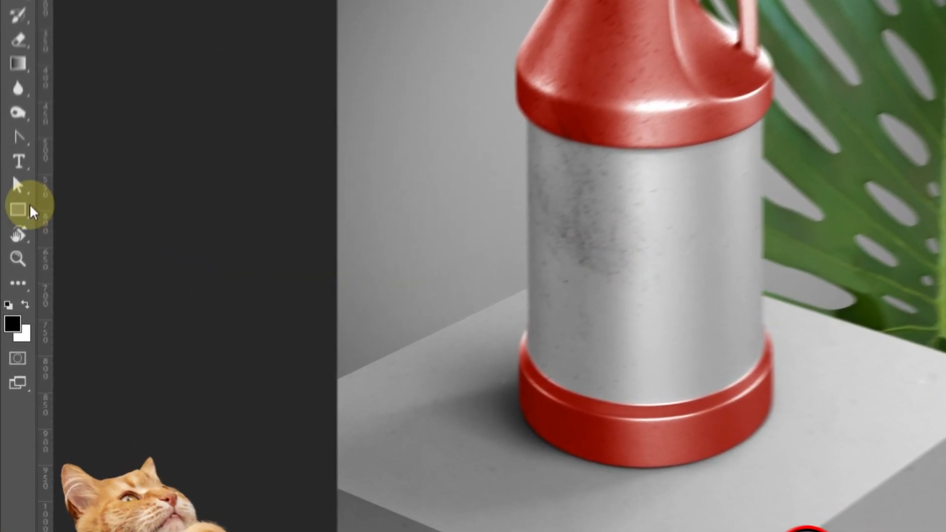
- Draw a rectangle shape about 655 × 343 px over the bottle's grey body, starting at the body's upper-left edge
{"action": "right_click", "coordinate": [30, 206]}
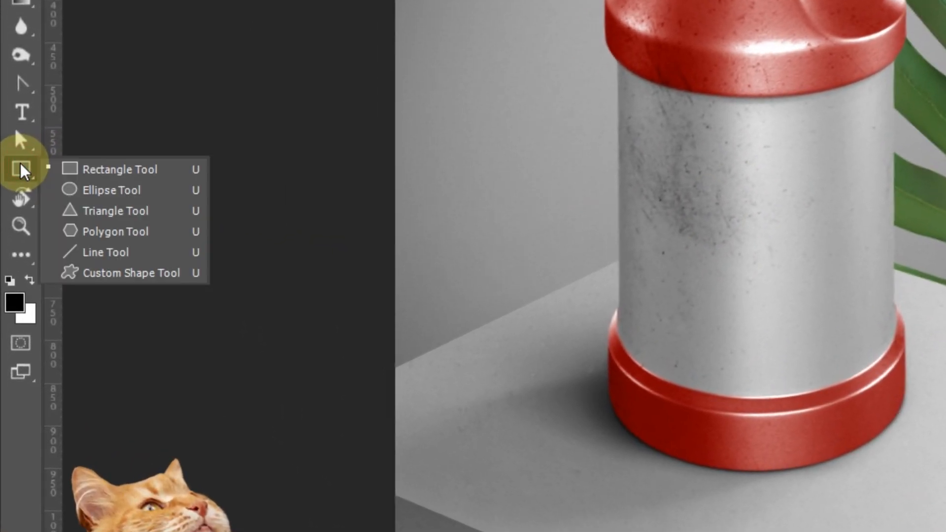
{"action": "left_click", "coordinate": [55, 209]}
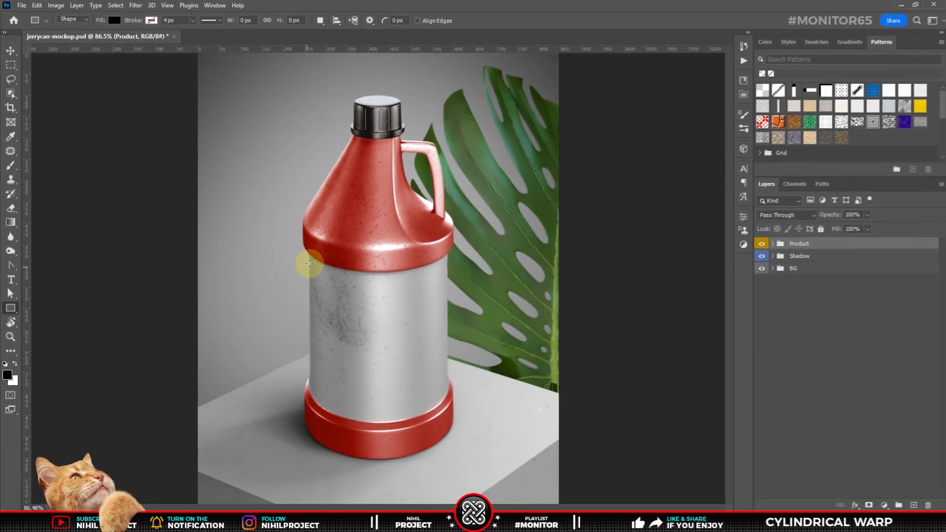
{"action": "left_click_drag", "start_coordinate": [307, 252], "coordinate": [449, 385]}
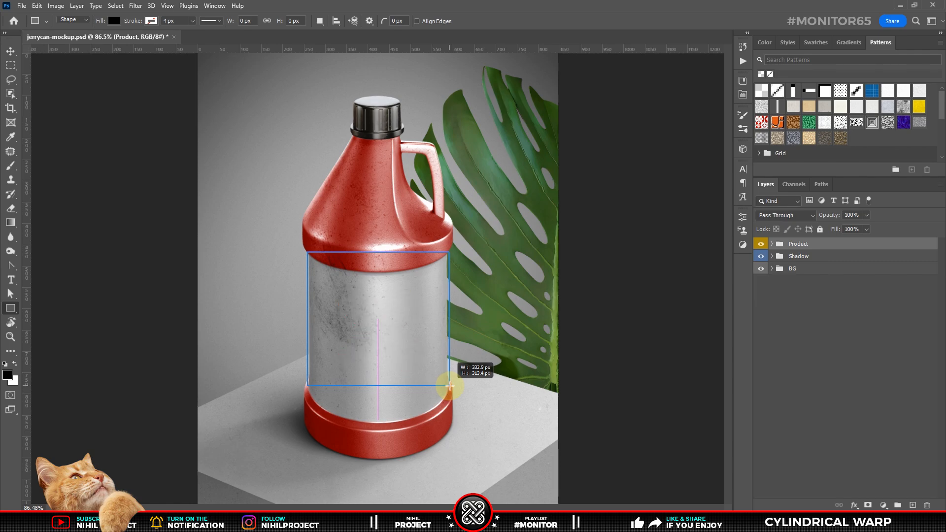
{"action": "left_click_drag", "start_coordinate": [449, 386], "coordinate": [587, 398]}
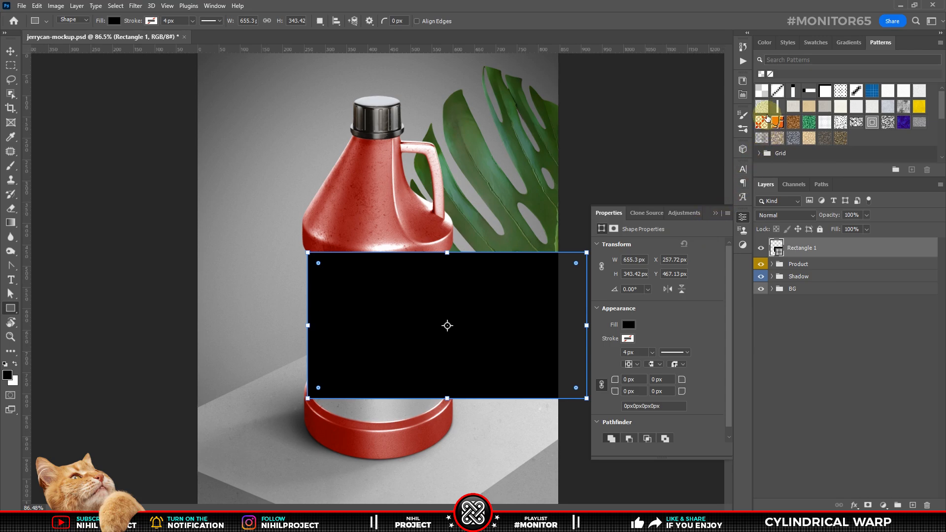
- Fill the rectangle with the grey and white checkerboard pattern and centre it horizontally on the bottle
{"action": "left_click", "coordinate": [762, 91]}
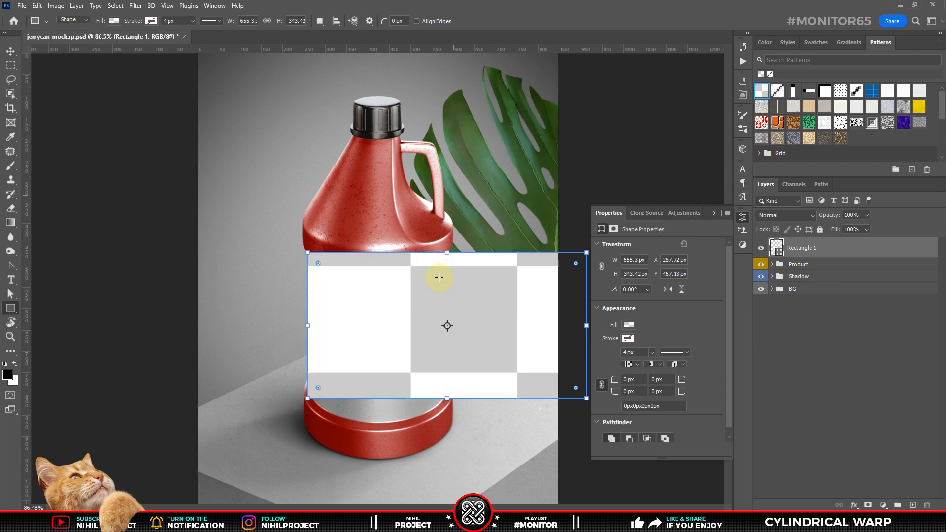
{"action": "key", "text": "v"}
{"action": "left_click_drag", "start_coordinate": [508, 321], "coordinate": [440, 325]}
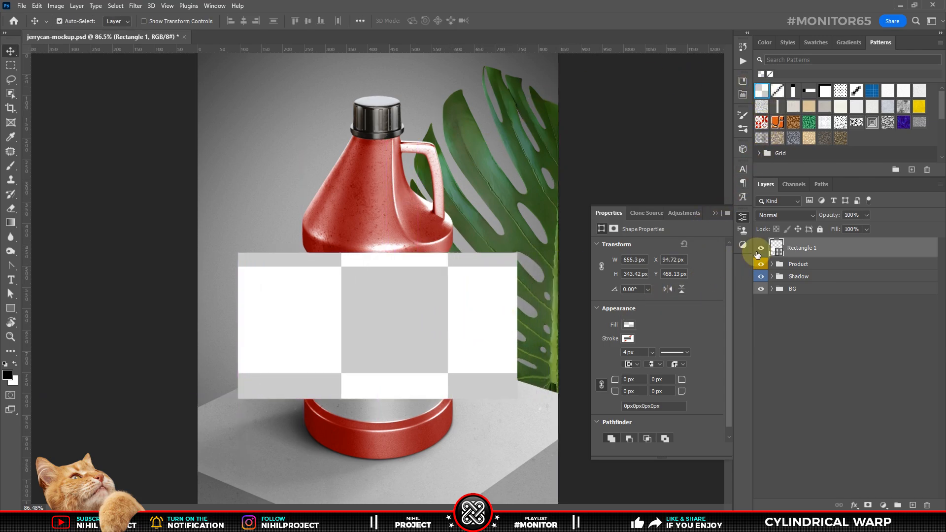
- Scale the rectangle's checkerboard pattern fill to 50% and reposition the pattern within the shape
{"action": "double_click", "coordinate": [777, 247]}
{"action": "left_click", "coordinate": [562, 140]}
{"action": "type", "text": "50"}
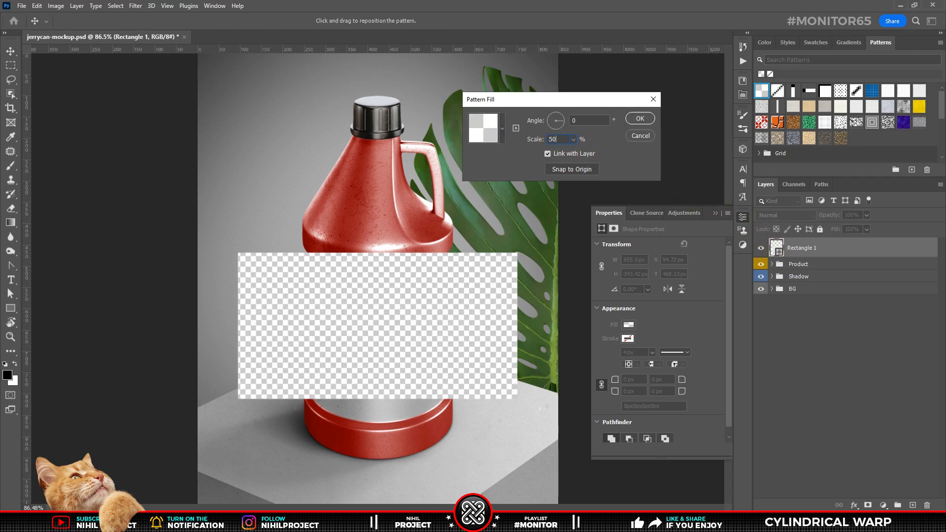
{"action": "left_click_drag", "start_coordinate": [418, 302], "coordinate": [481, 268]}
{"action": "left_click", "coordinate": [639, 119]}
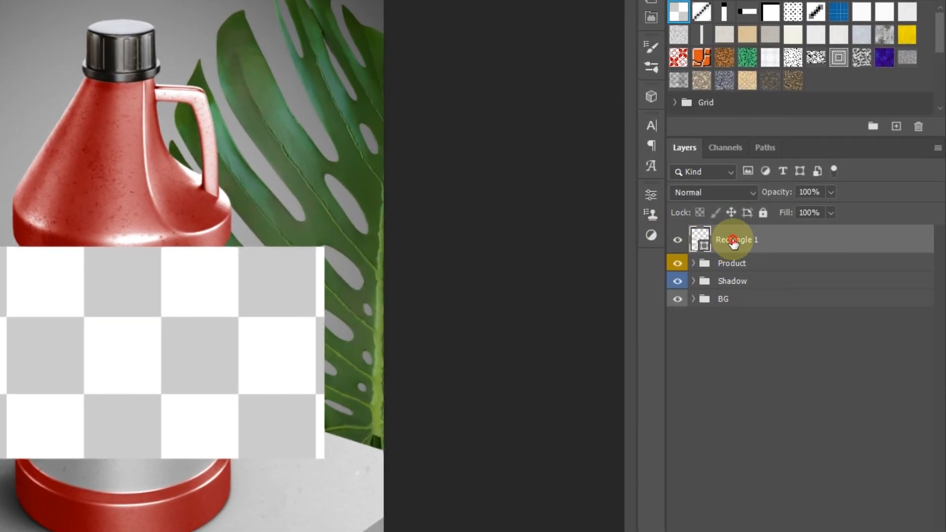
- Rename the rectangle layer as Brand and convert it to a smart object
{"action": "type", "text": "Brand"}
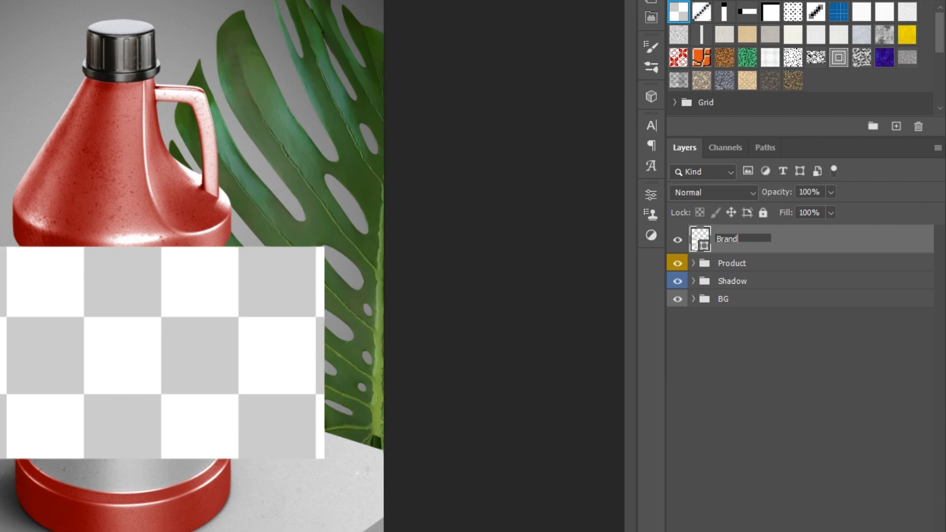
{"action": "key", "text": "Return"}
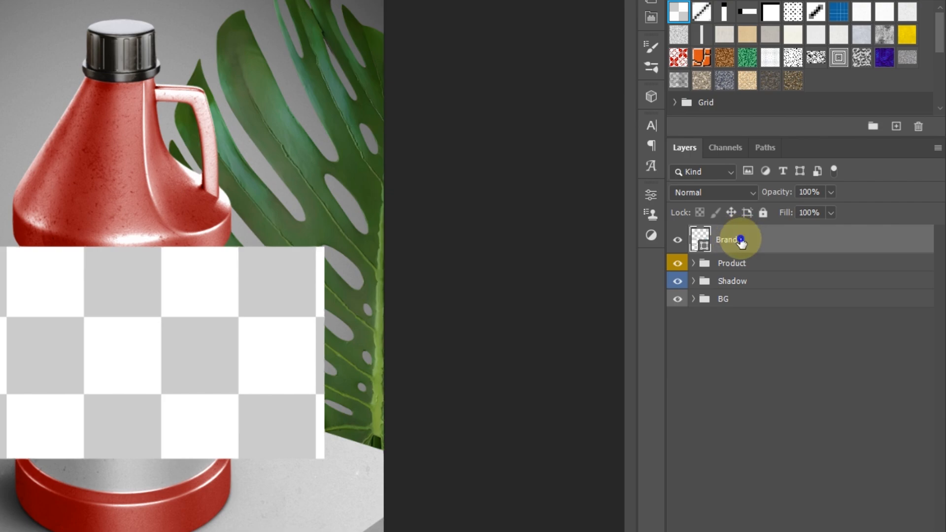
{"action": "right_click", "coordinate": [742, 240]}
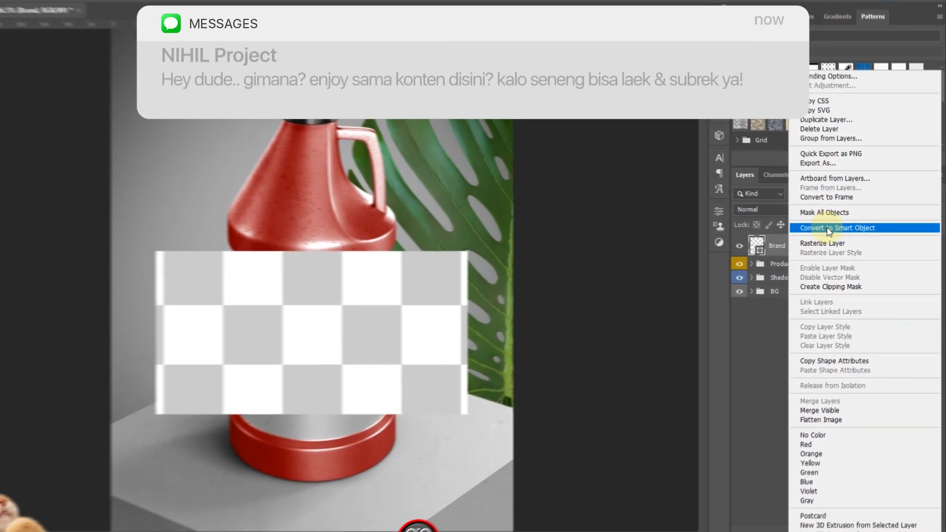
{"action": "left_click", "coordinate": [829, 232]}
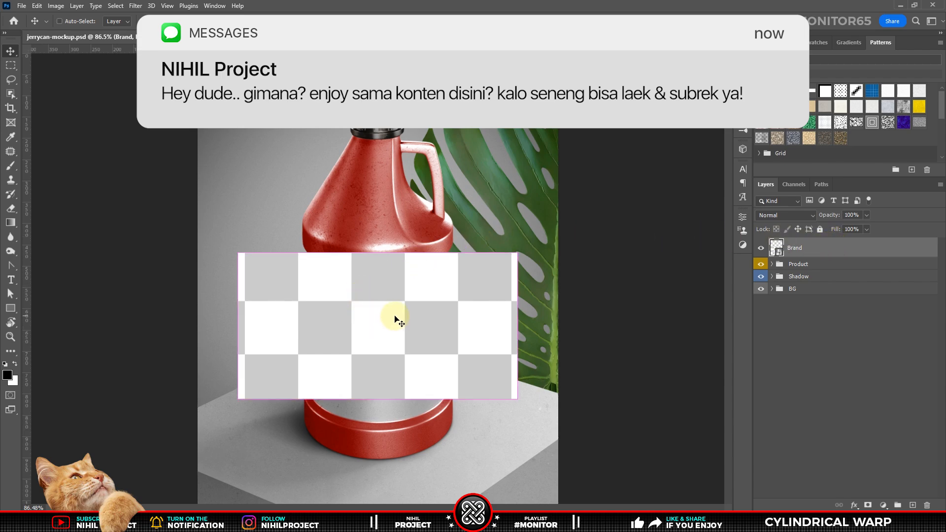
- Apply the Cylinder warp preset to the Brand layer
{"action": "key", "text": "ctrl+t"}
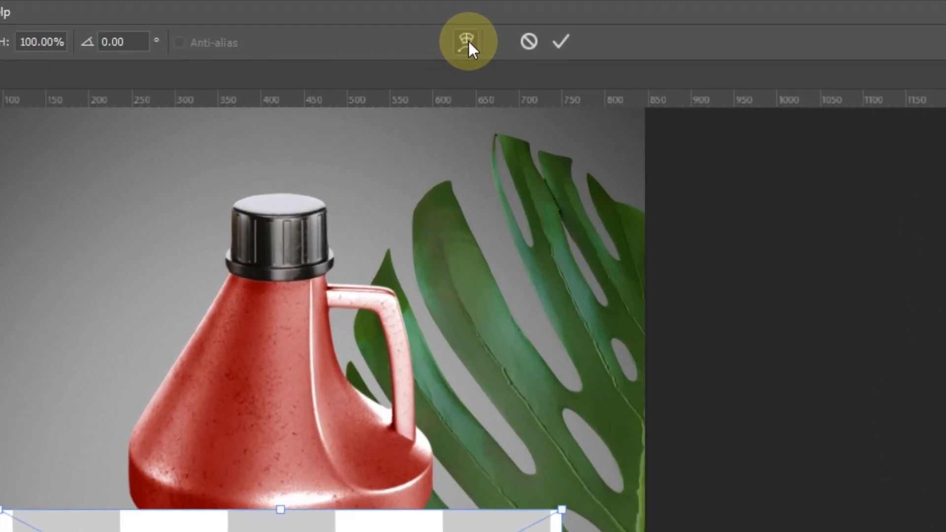
{"action": "left_click", "coordinate": [469, 42]}
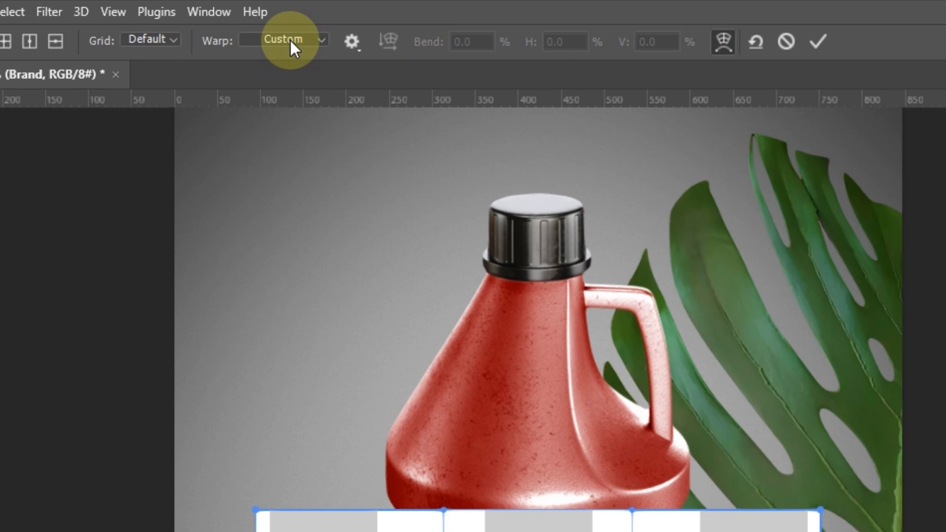
{"action": "left_click", "coordinate": [291, 41]}
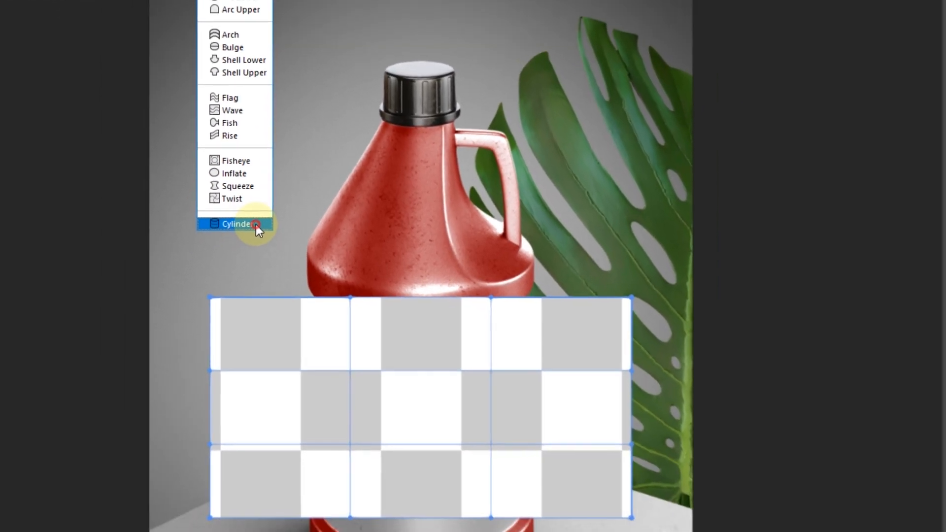
{"action": "left_click", "coordinate": [226, 244]}
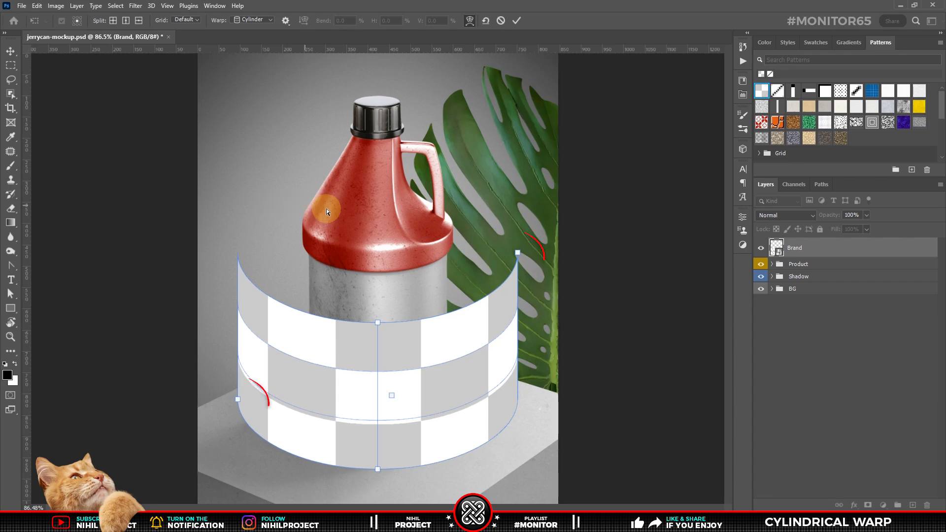
- Fit the cylinder warp's corners to both side edges of the bottle's grey body, matching its width and height
{"action": "left_click_drag", "start_coordinate": [512, 257], "coordinate": [450, 250]}
{"action": "scroll", "coordinate": [448, 255], "scroll_direction": "up", "scroll_amount": 17}
{"action": "left_click_drag", "start_coordinate": [432, 248], "coordinate": [619, 7]}
{"action": "scroll", "coordinate": [240, 364], "scroll_direction": "down", "scroll_amount": 11}
{"action": "left_click_drag", "start_coordinate": [240, 364], "coordinate": [505, 183]}
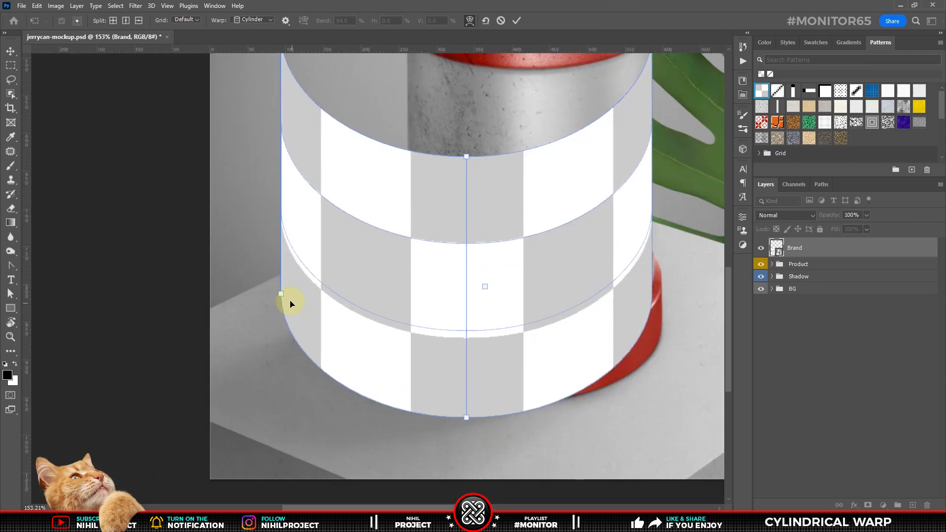
{"action": "left_click_drag", "start_coordinate": [282, 292], "coordinate": [405, 272]}
{"action": "left_click_drag", "start_coordinate": [589, 148], "coordinate": [503, 247]}
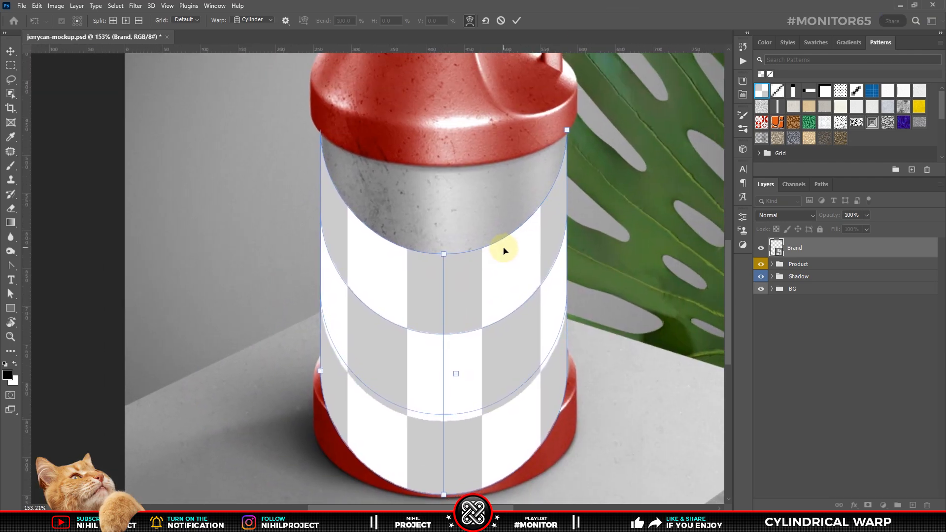
{"action": "left_click_drag", "start_coordinate": [521, 278], "coordinate": [455, 261]}
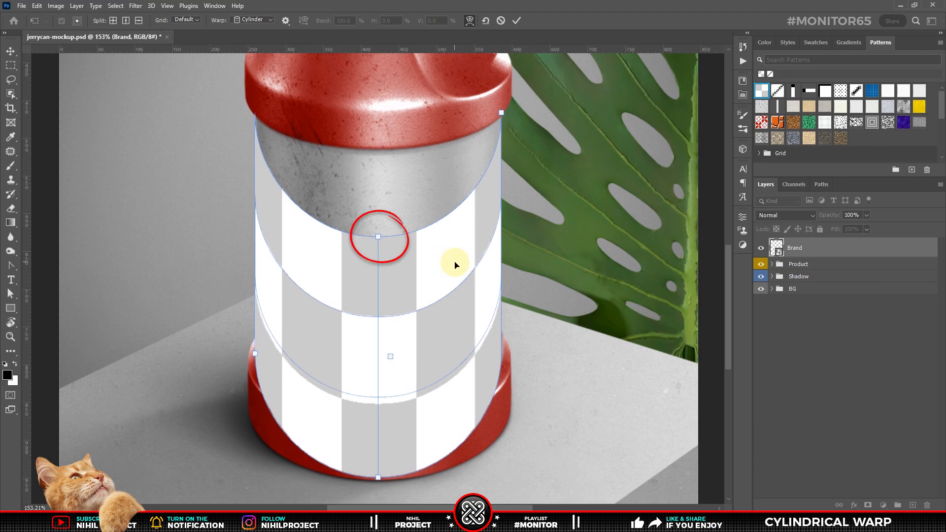
- Match the warp's upper and lower curves to the grey body's rims, adjust the wrap distortion and commit the warp
{"action": "left_click_drag", "start_coordinate": [378, 239], "coordinate": [380, 151]}
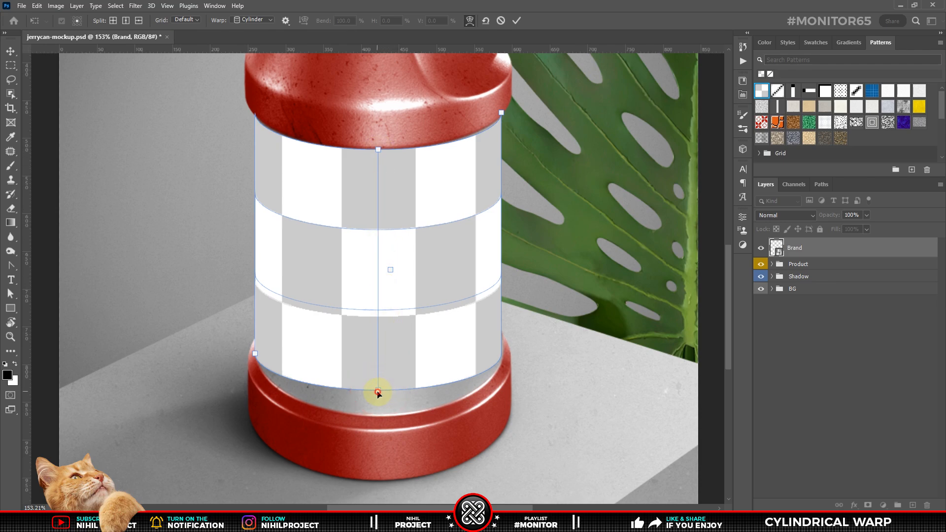
{"action": "left_click_drag", "start_coordinate": [378, 393], "coordinate": [380, 419]}
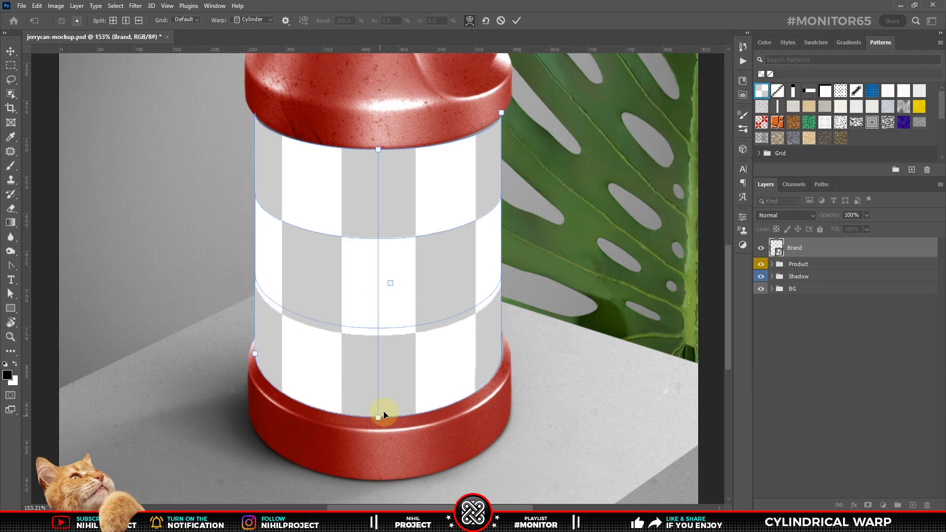
{"action": "left_click_drag", "start_coordinate": [391, 284], "coordinate": [465, 268]}
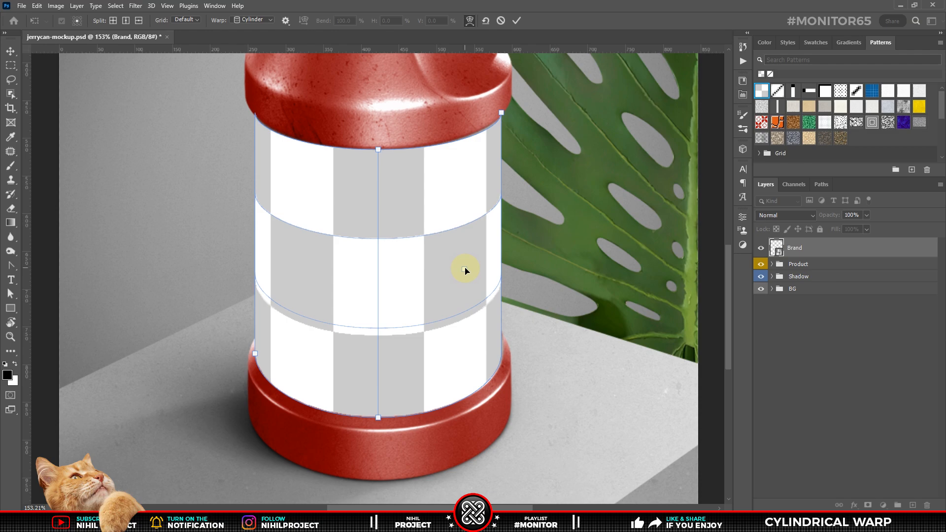
{"action": "left_click", "coordinate": [517, 24]}
- Set the Brand layer's blend mode to Linear Burn
{"action": "key", "text": "ctrl+0"}
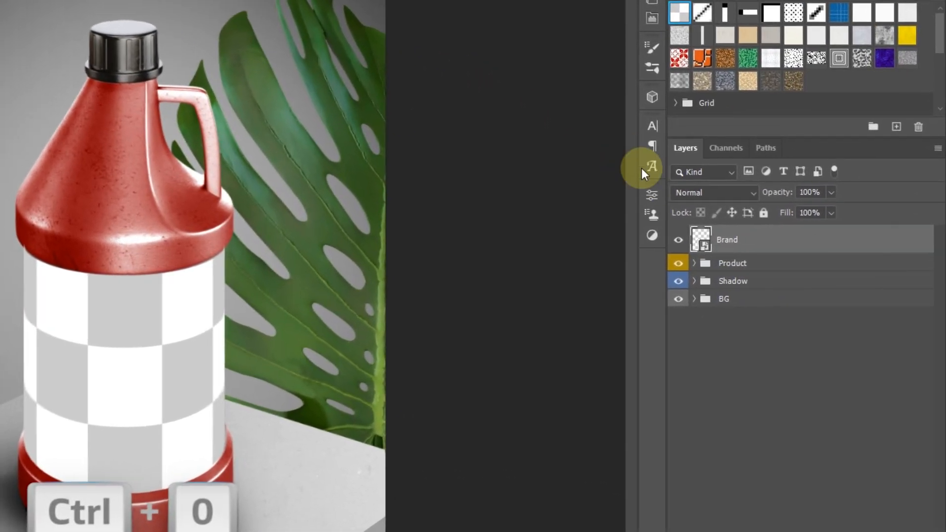
{"action": "left_click", "coordinate": [787, 215]}
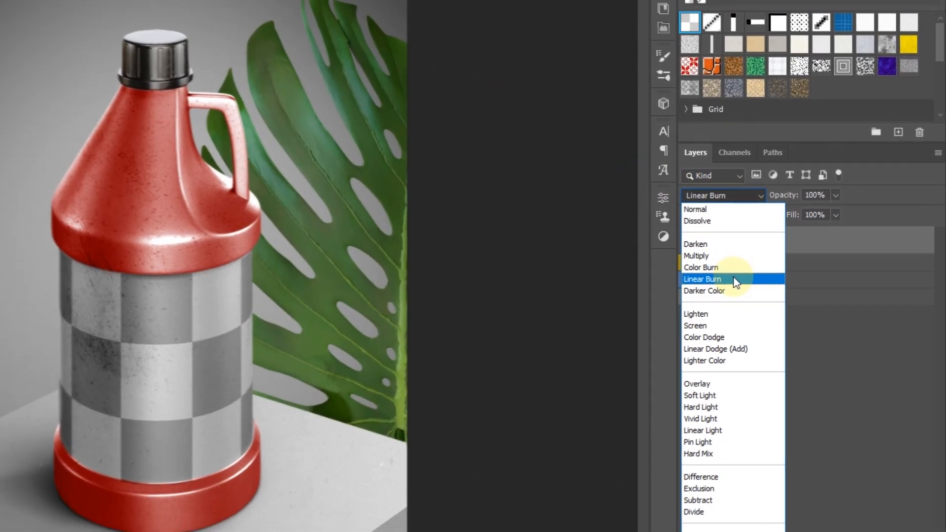
{"action": "left_click", "coordinate": [723, 279]}
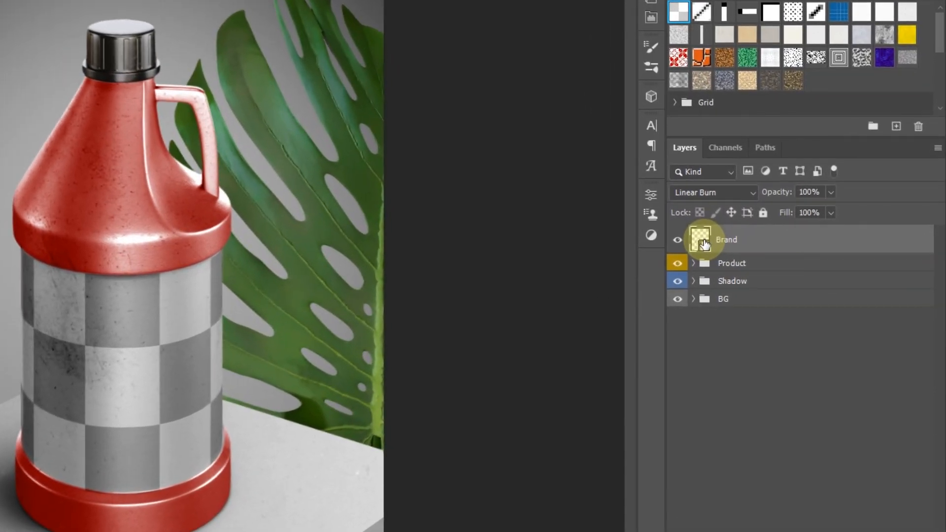
- Place indomie.png in the Brand smart object's contents, stretched to fill the canvas, and save it back to the jerrycan mockup
{"action": "double_click", "coordinate": [701, 240]}
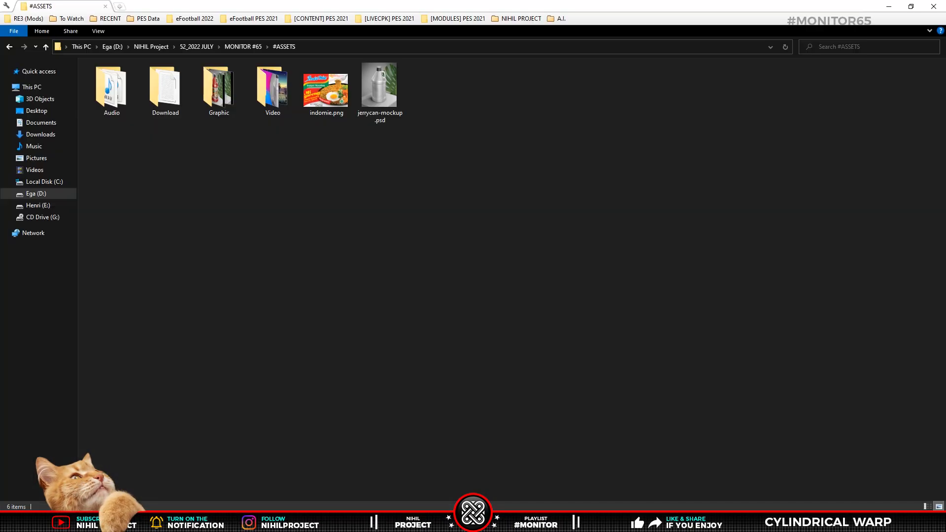
{"action": "left_click_drag", "start_coordinate": [326, 91], "coordinate": [372, 299]}
{"action": "left_click_drag", "start_coordinate": [494, 280], "coordinate": [544, 270]}
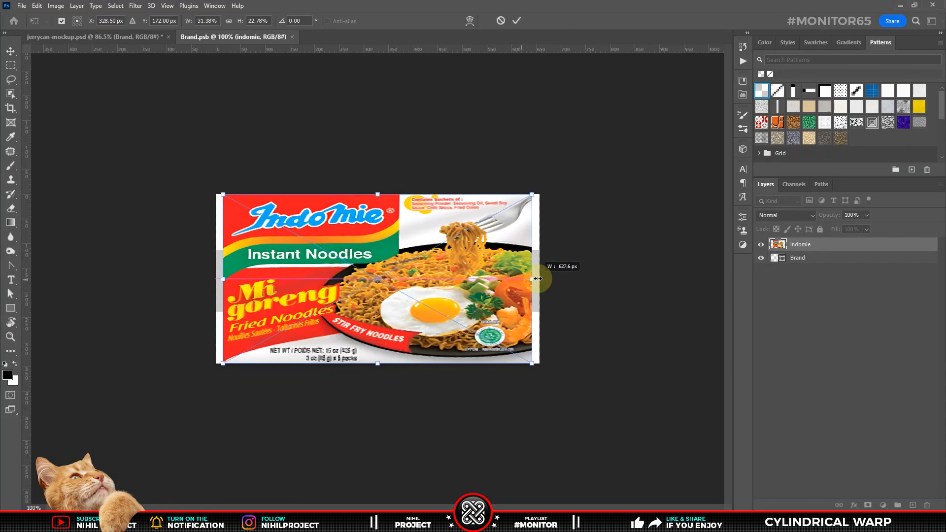
{"action": "key", "text": "Return"}
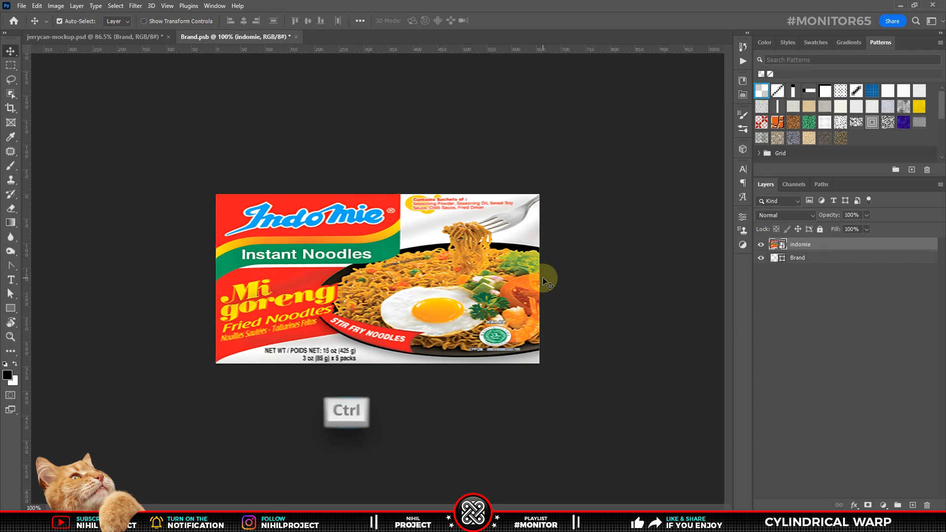
{"action": "key", "text": "ctrl+s"}
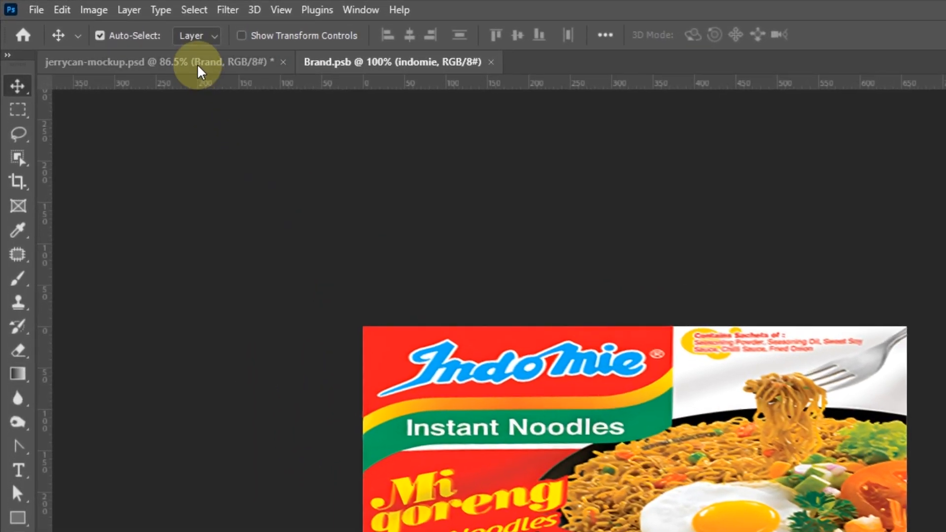
{"action": "left_click", "coordinate": [128, 41]}
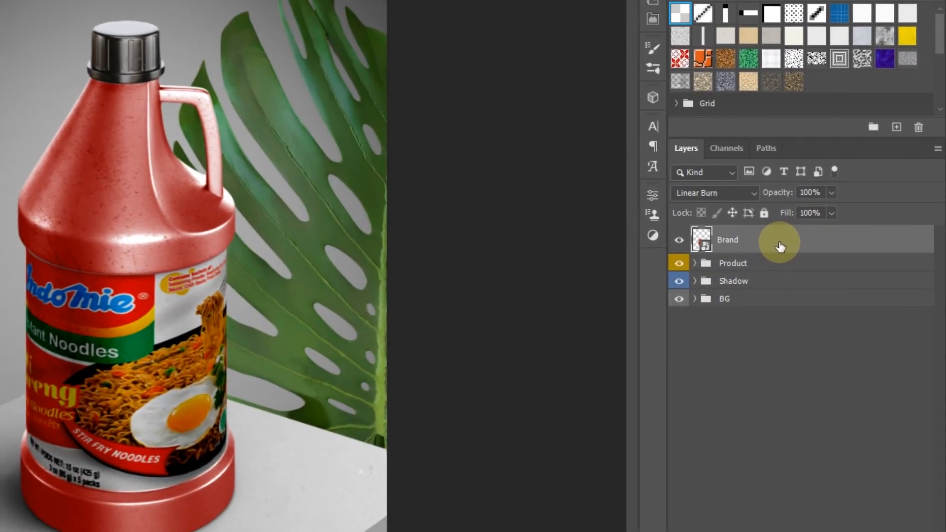
- Split the Brand layer's Blend If white slider for the underlying layer to 129 / 255 and apply the blending options
{"action": "double_click", "coordinate": [779, 242]}
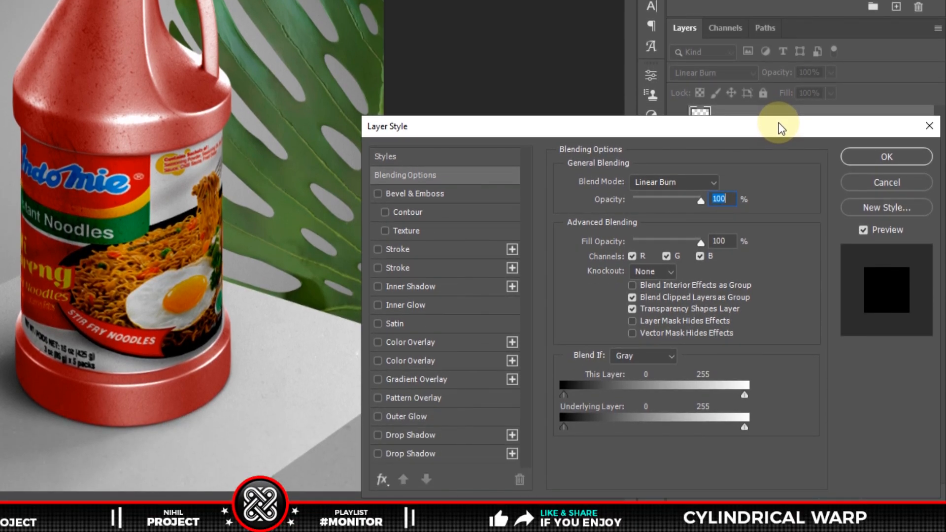
{"action": "left_click", "coordinate": [744, 428], "text": "alt"}
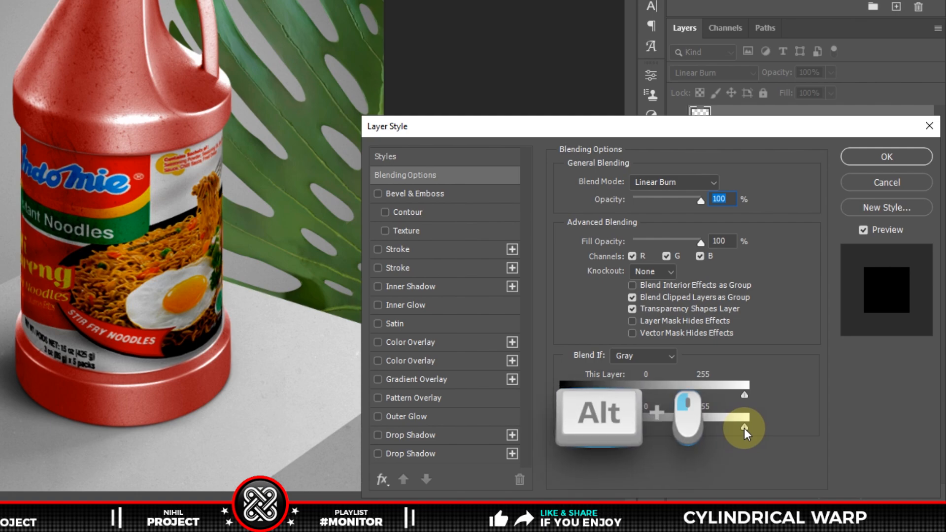
{"action": "left_click_drag", "start_coordinate": [743, 427], "coordinate": [656, 427]}
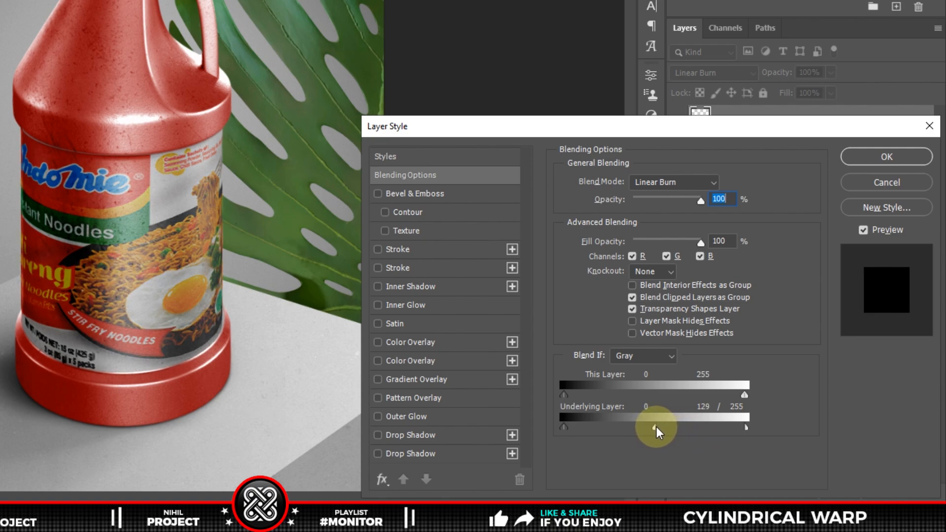
{"action": "left_click", "coordinate": [876, 161]}
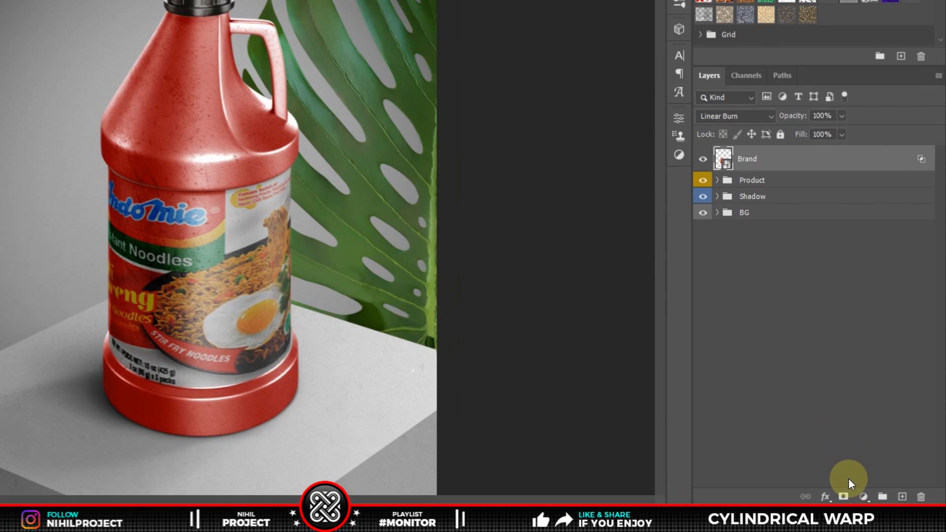
- Add an Exposure adjustment layer above the Brand layer and clip it to that layer
{"action": "left_click", "coordinate": [863, 497]}
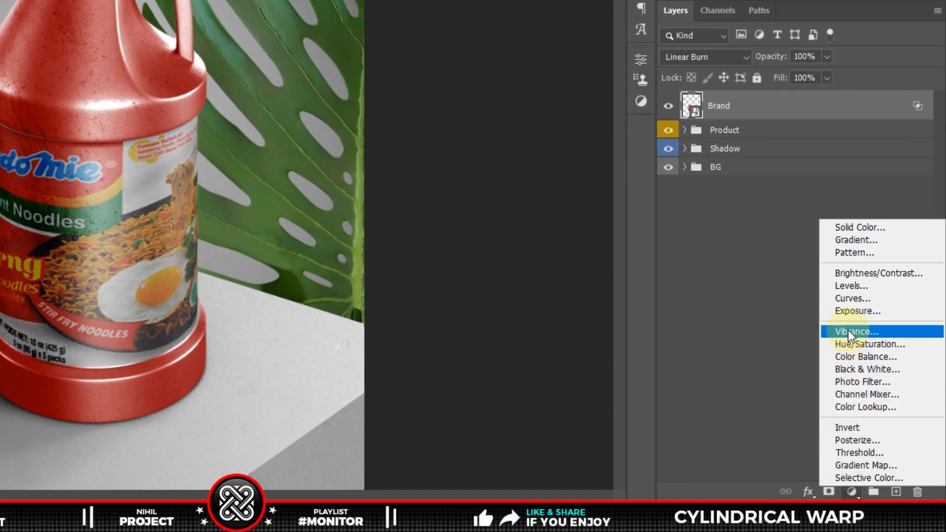
{"action": "left_click", "coordinate": [847, 311]}
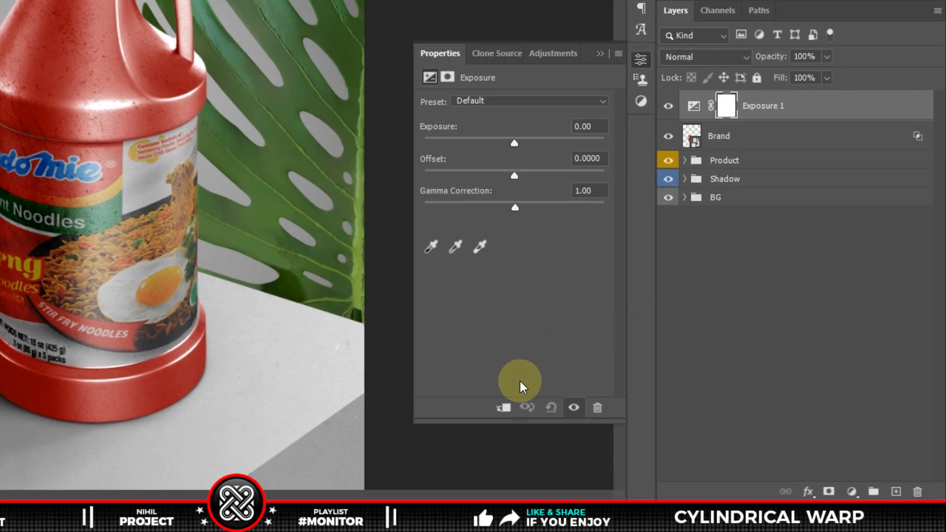
{"action": "left_click", "coordinate": [503, 408]}
- Set the clipped adjustment's exposure to +0.45, offset to +0.1 and gamma correction to 0.90, and collapse its properties
{"action": "left_click", "coordinate": [599, 132]}
{"action": "key", "text": "Up"}
{"action": "key", "text": "Up"}
{"action": "key", "text": "Up"}
{"action": "key", "text": "Up"}
{"action": "key", "text": "Up"}
{"action": "key", "text": "Up"}
{"action": "key", "text": "Up"}
{"action": "key", "text": "Up"}
{"action": "key", "text": "Up"}
{"action": "key", "text": "Up"}
{"action": "key", "text": "Up"}
{"action": "key", "text": "Up"}
{"action": "key", "text": "Up"}
{"action": "key", "text": "Up"}
{"action": "key", "text": "Up"}
{"action": "key", "text": "Up"}
{"action": "key", "text": "Up"}
{"action": "key", "text": "Up"}
{"action": "key", "text": "Up"}
{"action": "key", "text": "Up"}
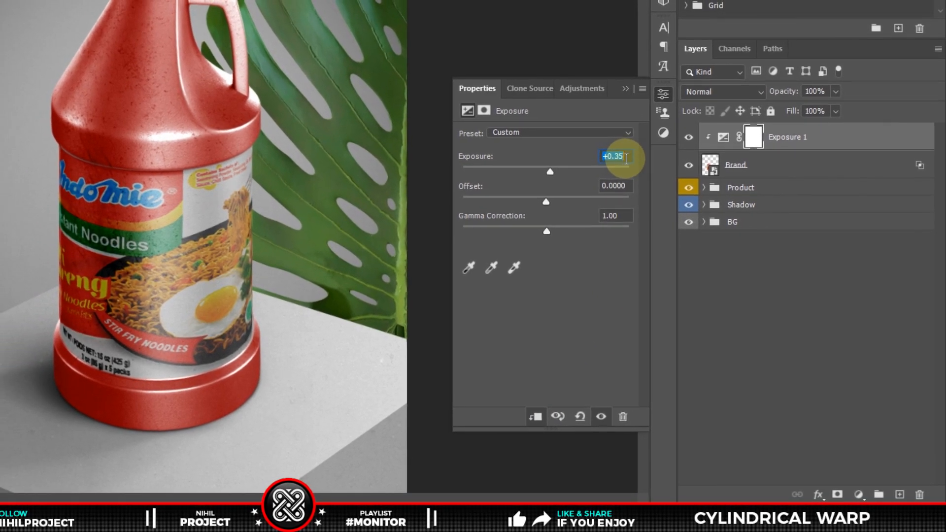
{"action": "left_click", "coordinate": [628, 185]}
{"action": "key", "text": "Up"}
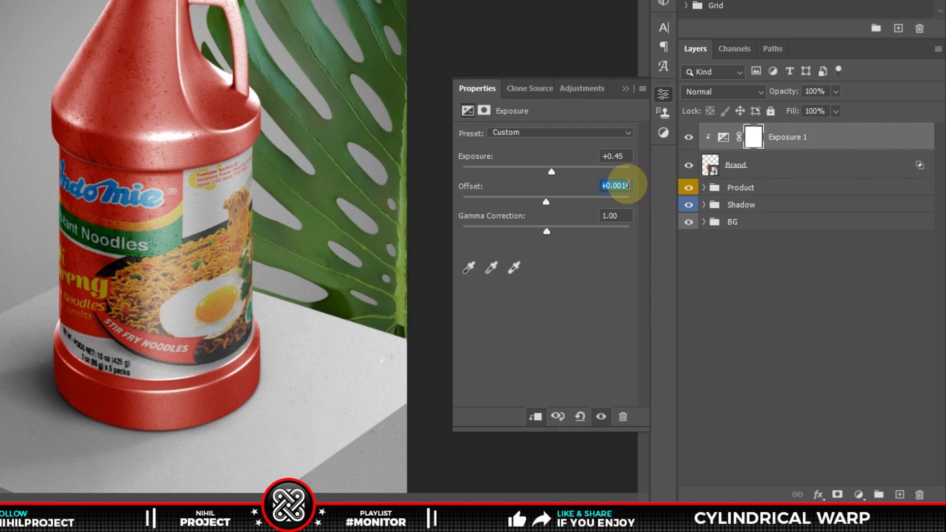
{"action": "left_click_drag", "start_coordinate": [548, 200], "coordinate": [650, 186]}
{"action": "key", "text": "BackSpace"}
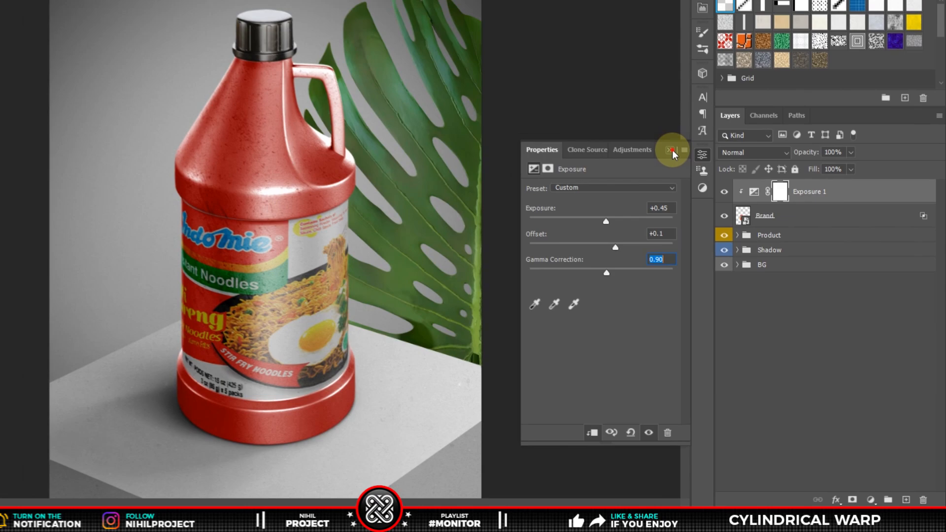
{"action": "left_click", "coordinate": [672, 150]}
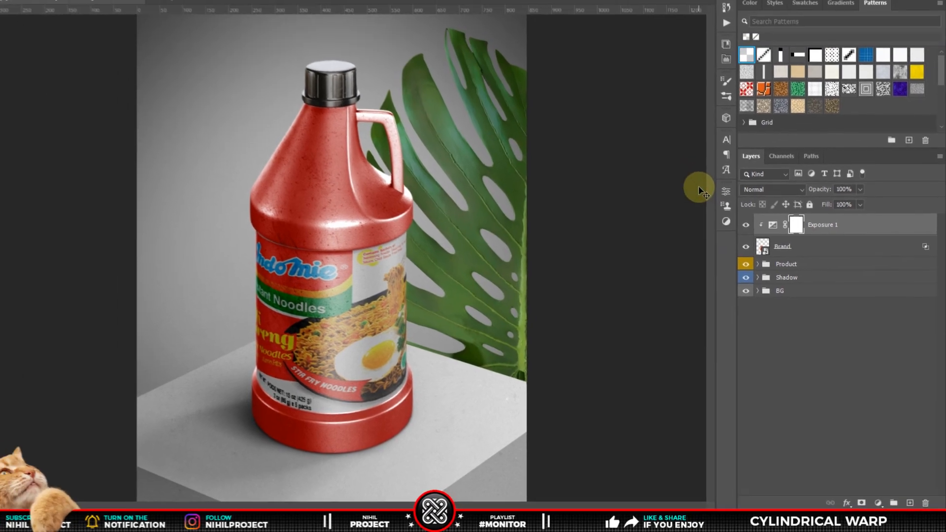
- Reopen the Brand layer's cylinder warp, nudge its upper corner on the handle side slightly upward and adjust the wrap distortion
{"action": "left_click", "coordinate": [743, 215]}
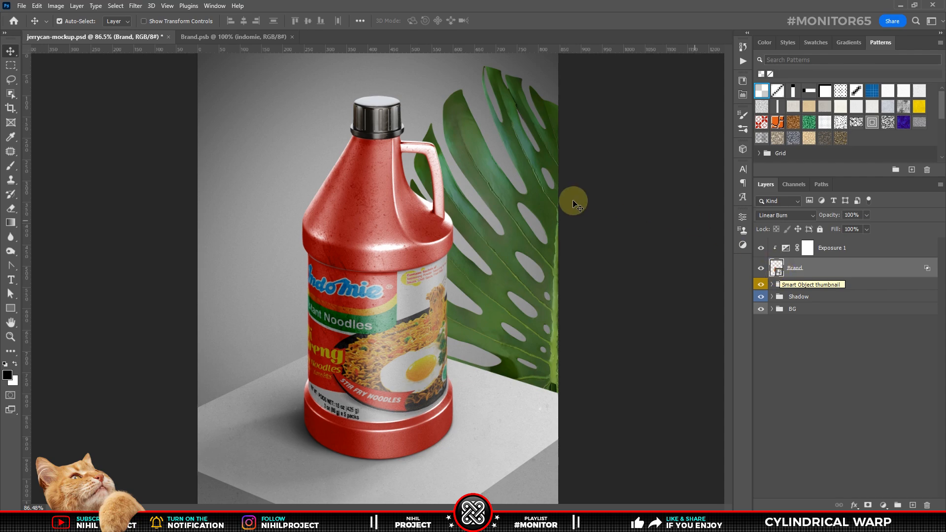
{"action": "key", "text": "ctrl+t"}
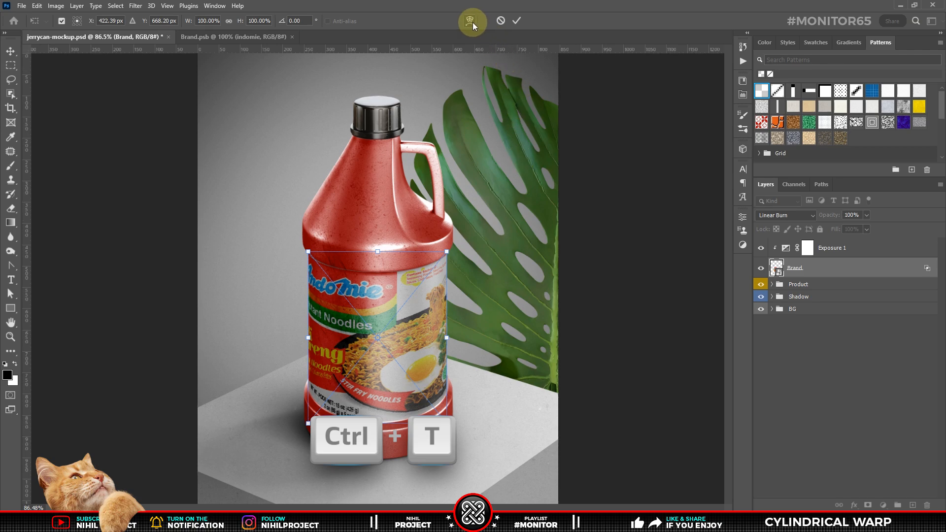
{"action": "left_click_drag", "start_coordinate": [447, 251], "coordinate": [447, 249]}
{"action": "left_click_drag", "start_coordinate": [427, 340], "coordinate": [399, 339]}
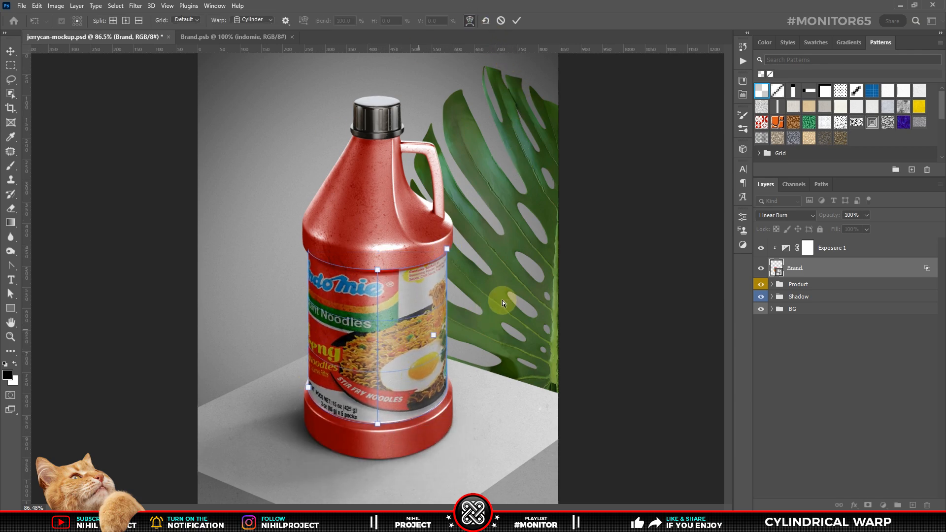